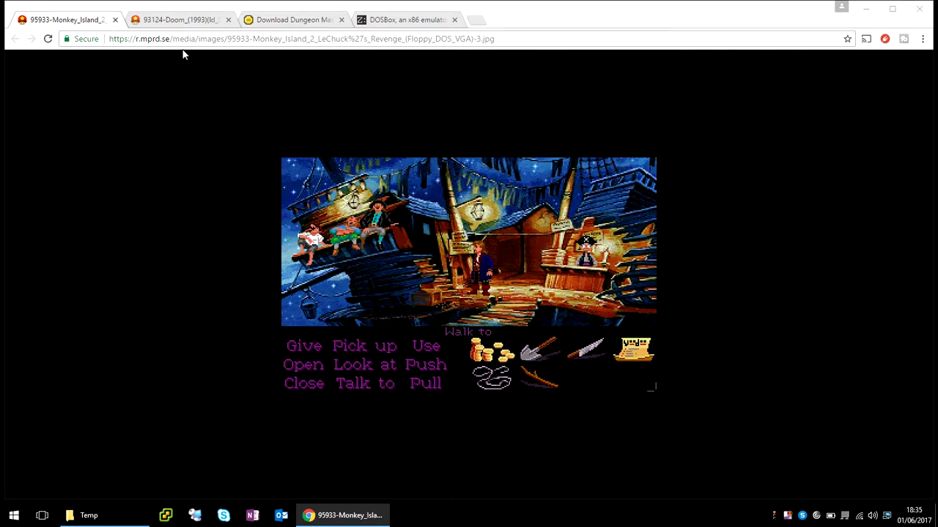
# Step: View the Doom screenshot page and the DOSBox 0.74 downloads page on dosbox.com
pyautogui.click(181, 22)
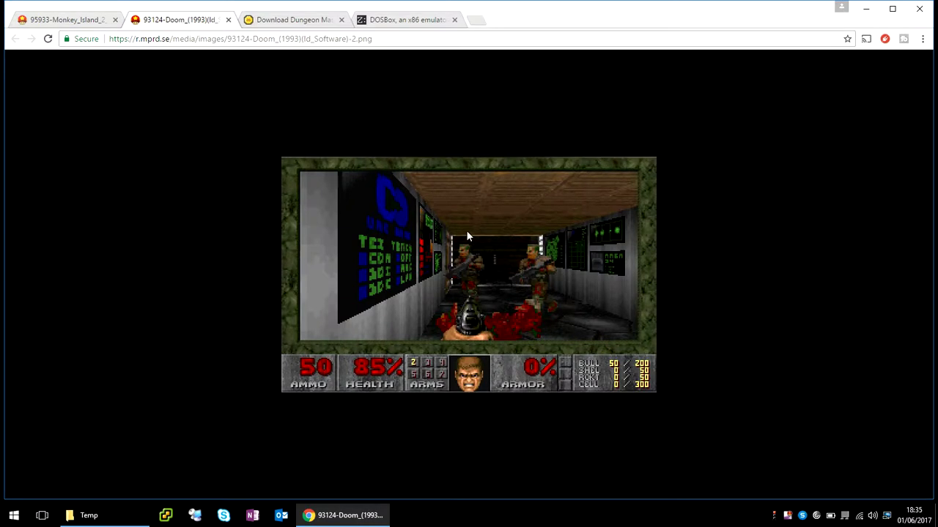
pyautogui.click(396, 22)
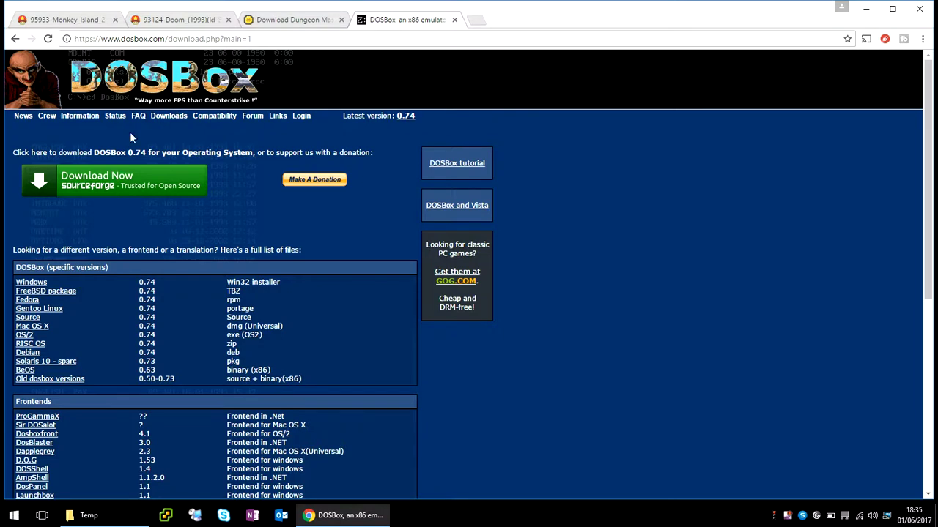
pyautogui.click(175, 119)
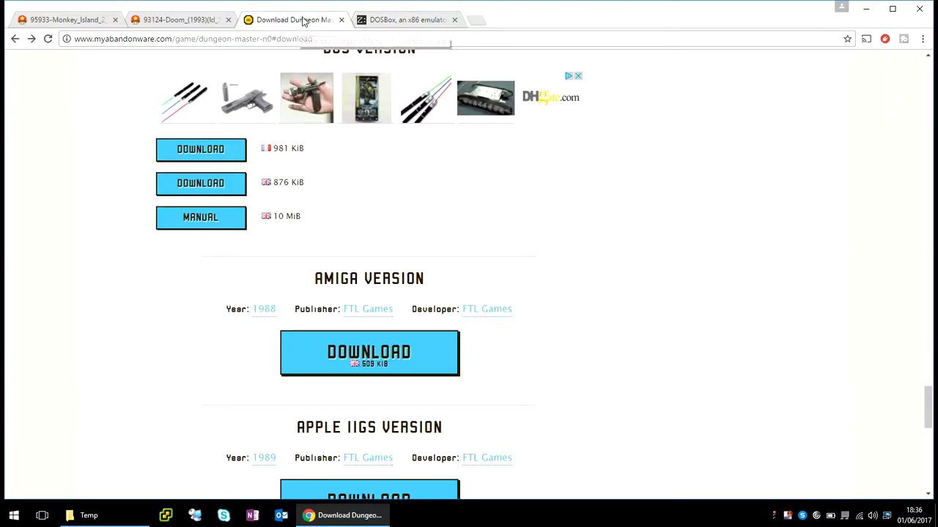
# Step: Examine the Dungeon Master page on myabandonware.com, from the game details and screenshots to the DOS version downloads
pyautogui.click(303, 16)
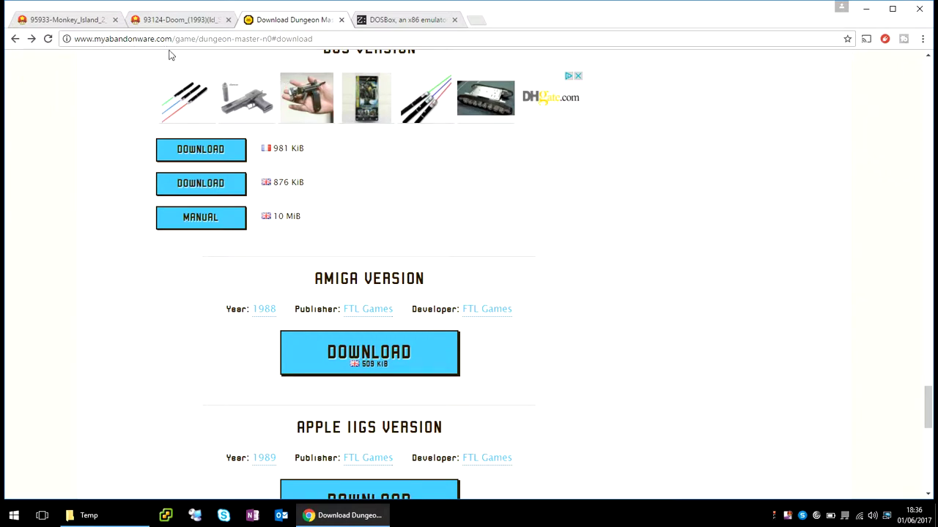
pyautogui.moveTo(928, 414); pyautogui.dragTo(924, 66)
pyautogui.scroll(-3, 515, 211)
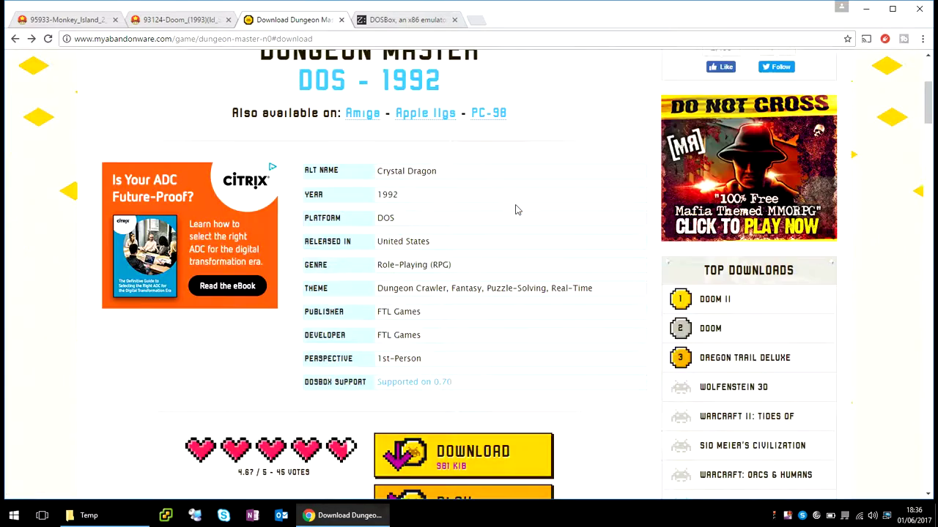
pyautogui.scroll(2, 515, 208)
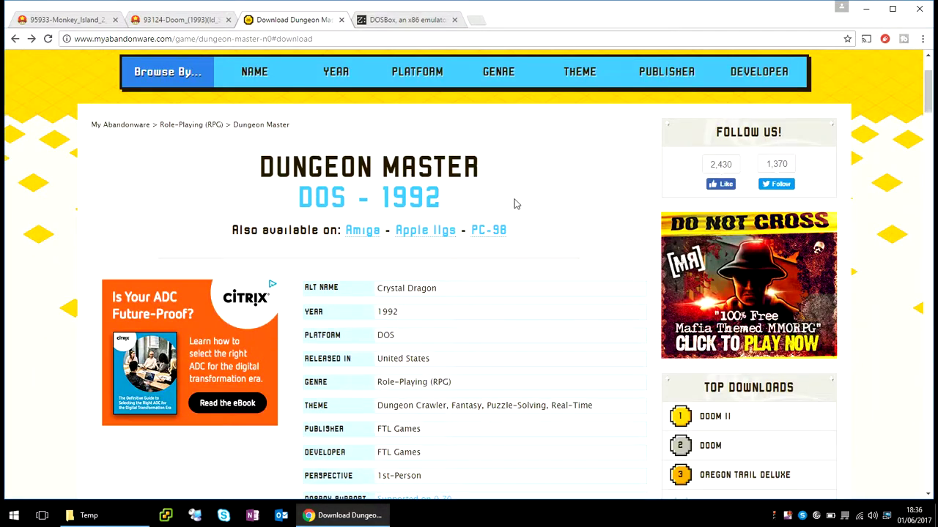
pyautogui.scroll(-7, 556, 188)
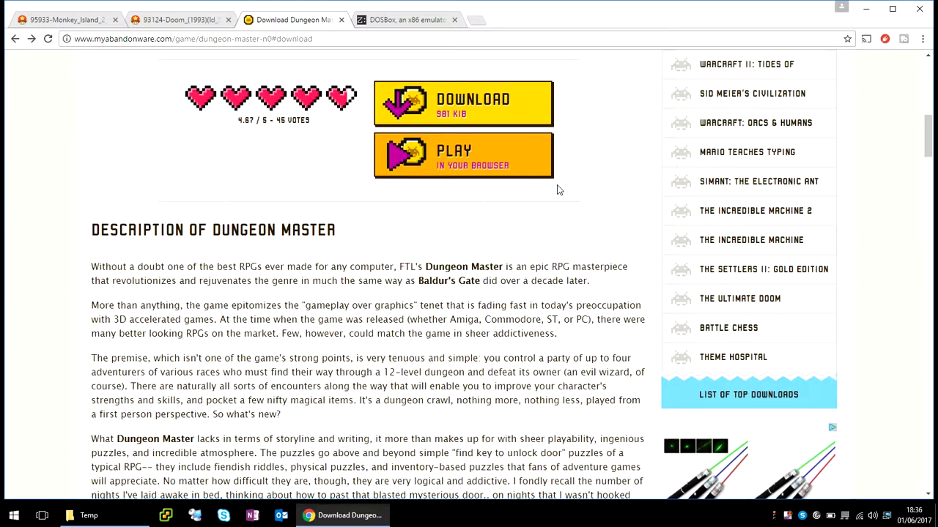
pyautogui.scroll(-10, 556, 189)
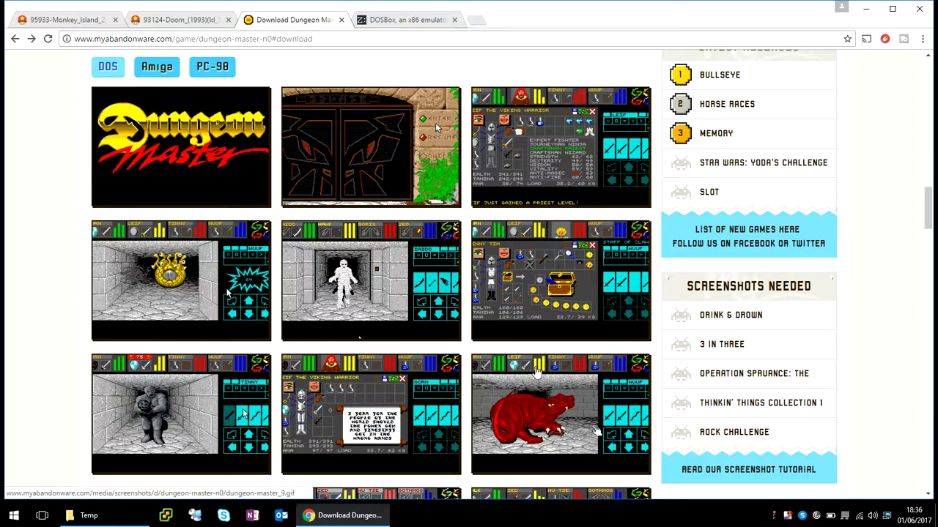
pyautogui.scroll(-6, 531, 345)
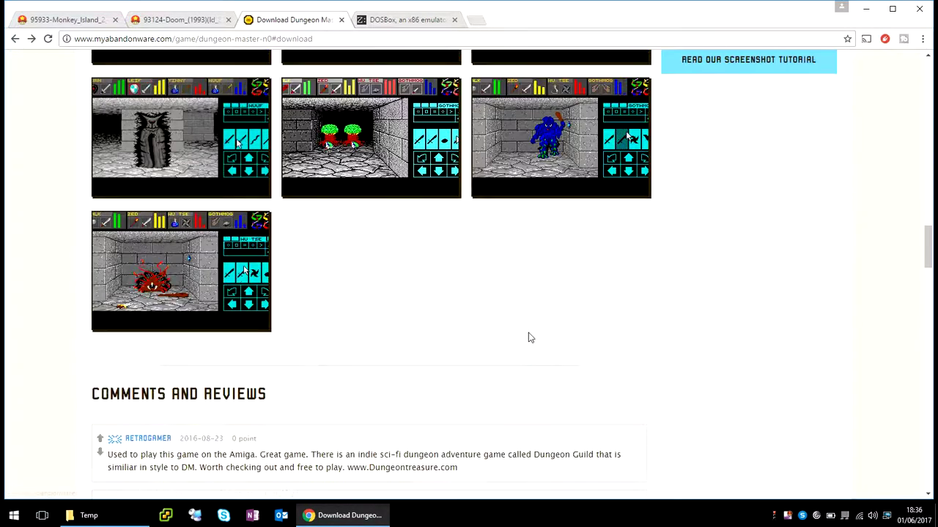
pyautogui.scroll(-12, 531, 337)
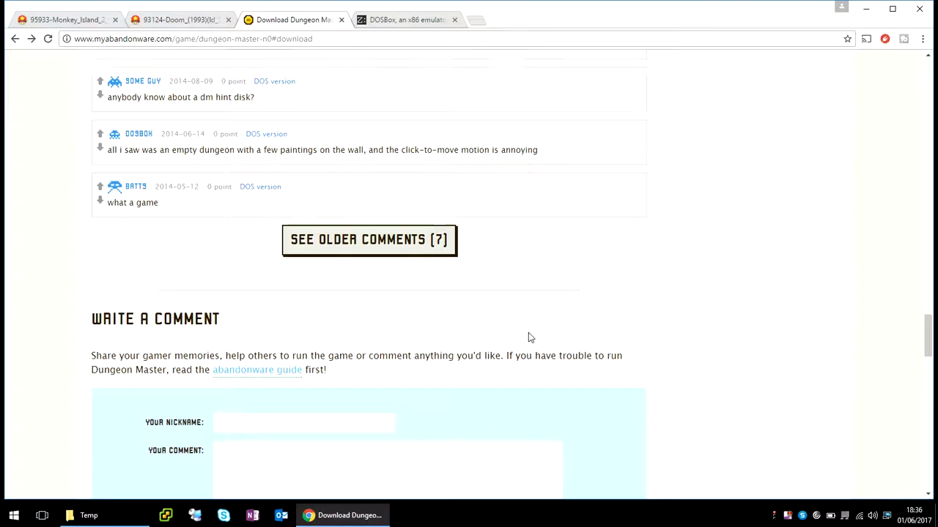
pyautogui.scroll(-6, 529, 335)
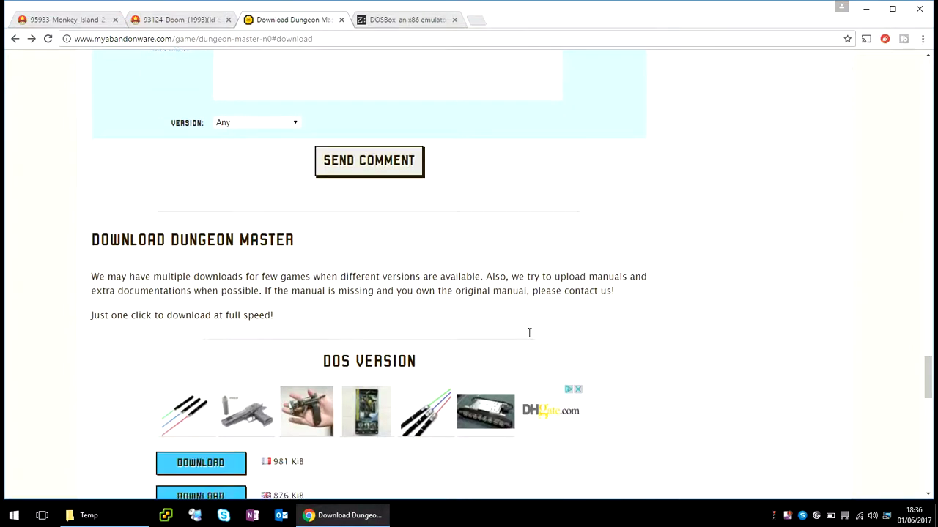
pyautogui.scroll(-3, 528, 333)
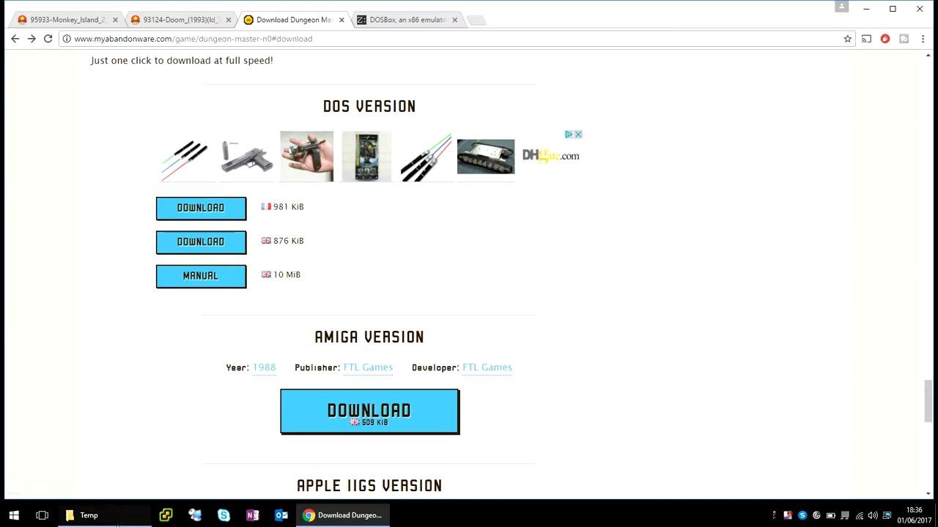
# Step: Switch to File Explorer and open the dmaster folder inside C:\Temp
pyautogui.click(118, 522)
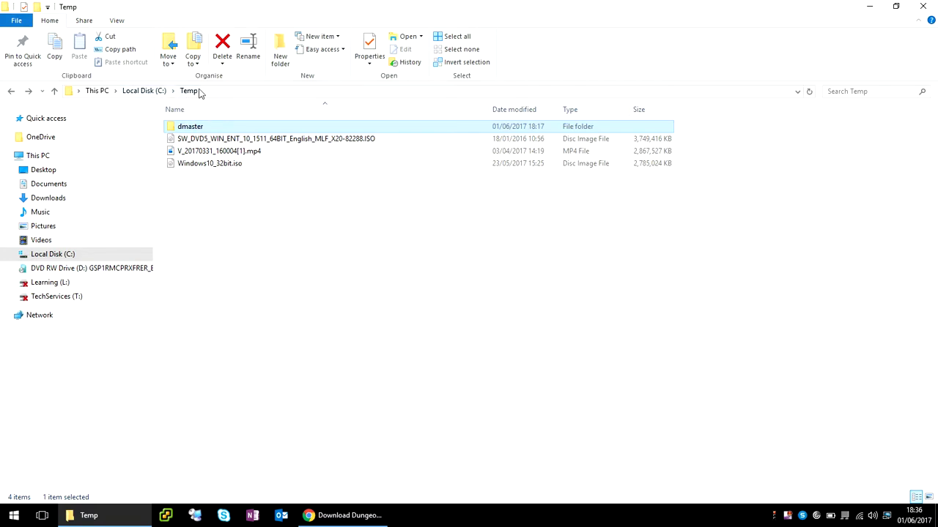
pyautogui.doubleClick(209, 129)
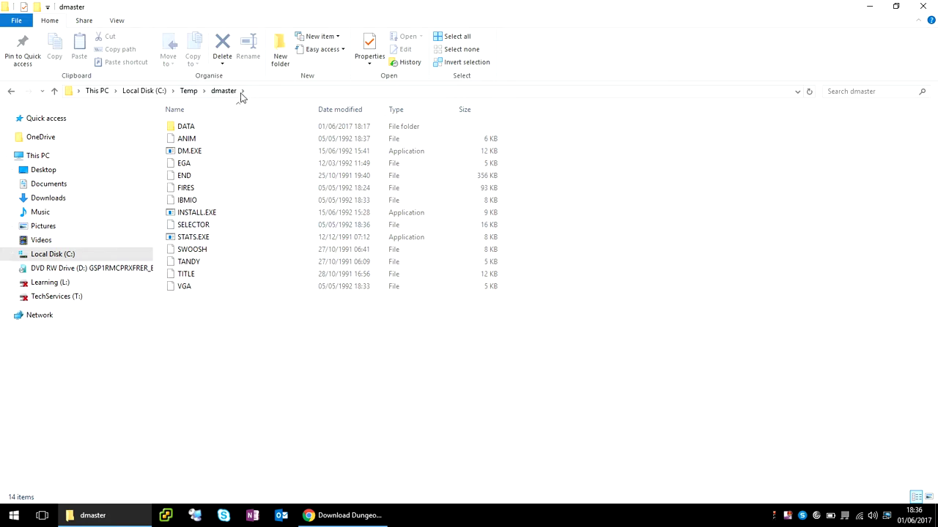
# Step: Search Windows for "dos" and launch the DOSBox 0.74 desktop app
pyautogui.click(13, 515)
pyautogui.write('dos')
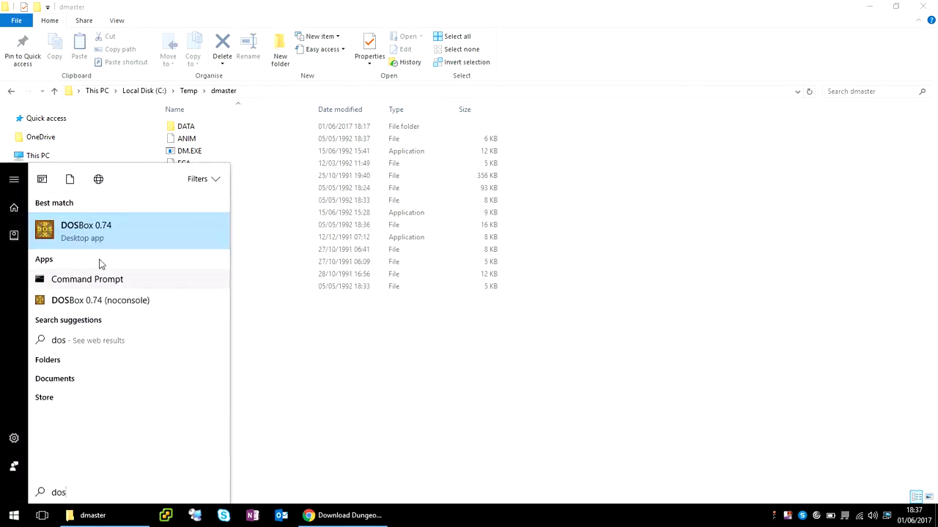
pyautogui.click(90, 229)
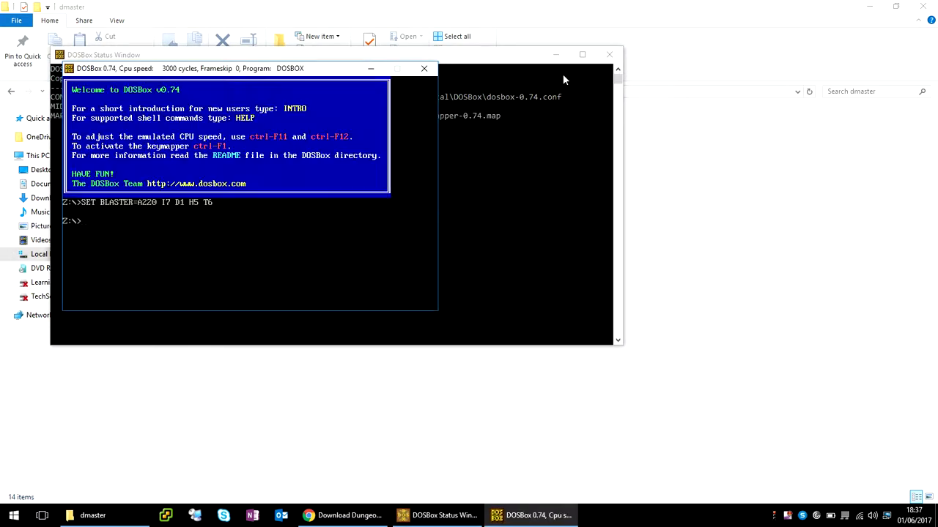
# Step: Minimize the DOSBox Status Window and move the DOSBox emulator window beside the dmaster file list
pyautogui.moveTo(535, 52); pyautogui.dragTo(630, 18)
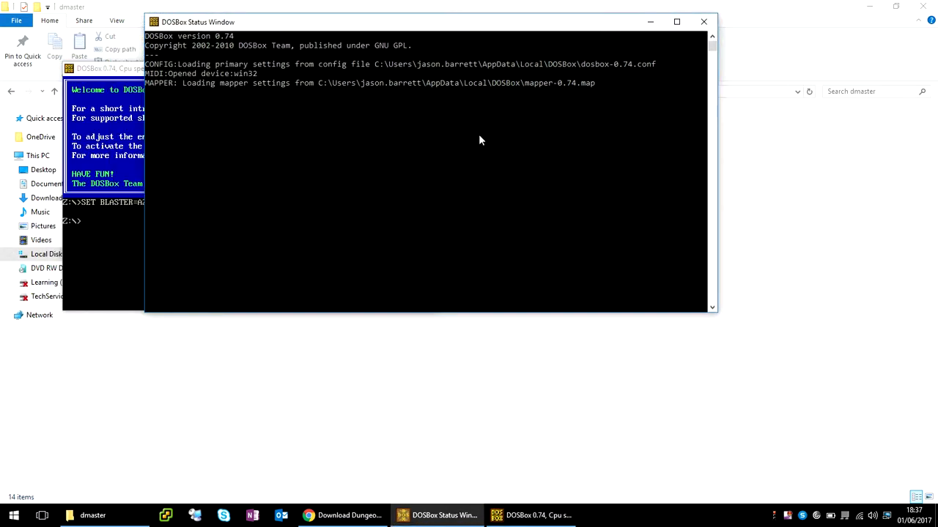
pyautogui.moveTo(503, 26); pyautogui.dragTo(535, 30)
pyautogui.click(672, 30)
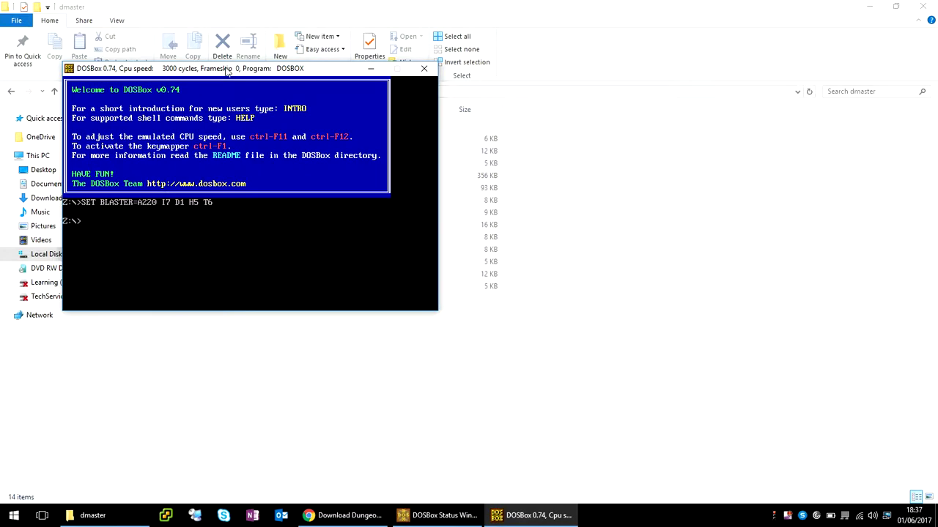
pyautogui.moveTo(228, 68); pyautogui.dragTo(471, 46)
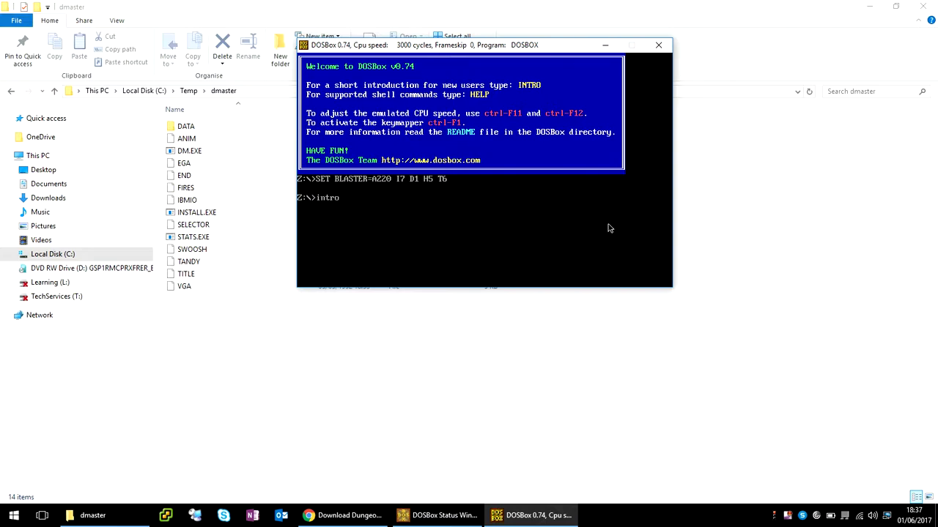
# Step: Run the intro command and page through the DOSBox introduction to the special keys list
pyautogui.press('Return')
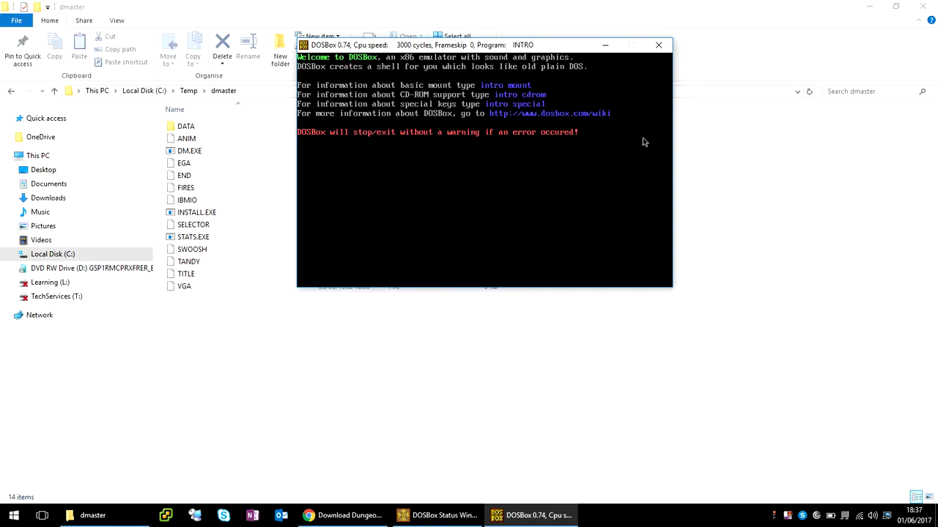
pyautogui.press('Return')
pyautogui.press('Return')
pyautogui.press('Return')
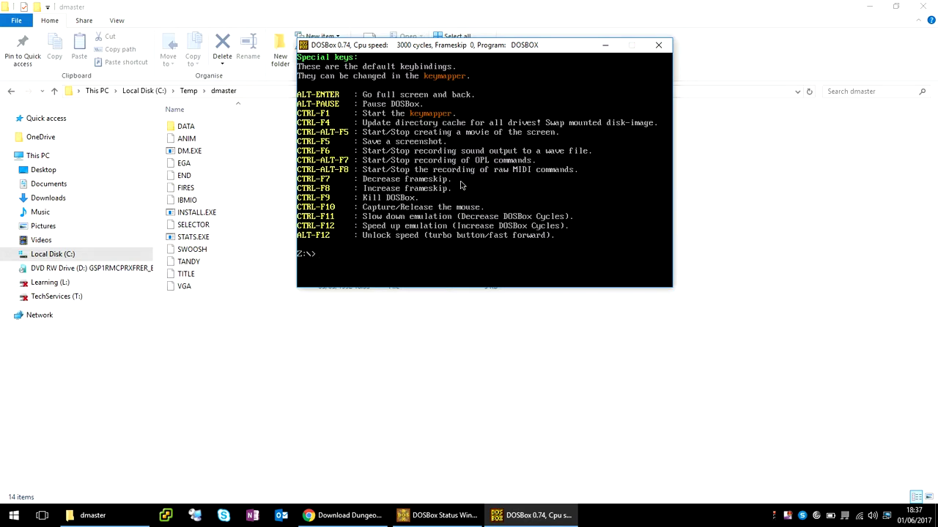
# Step: Mount C:\temp as drive C in DOSBox and switch to that drive
pyautogui.write('mount c C:\\temp')
pyautogui.press('Return')
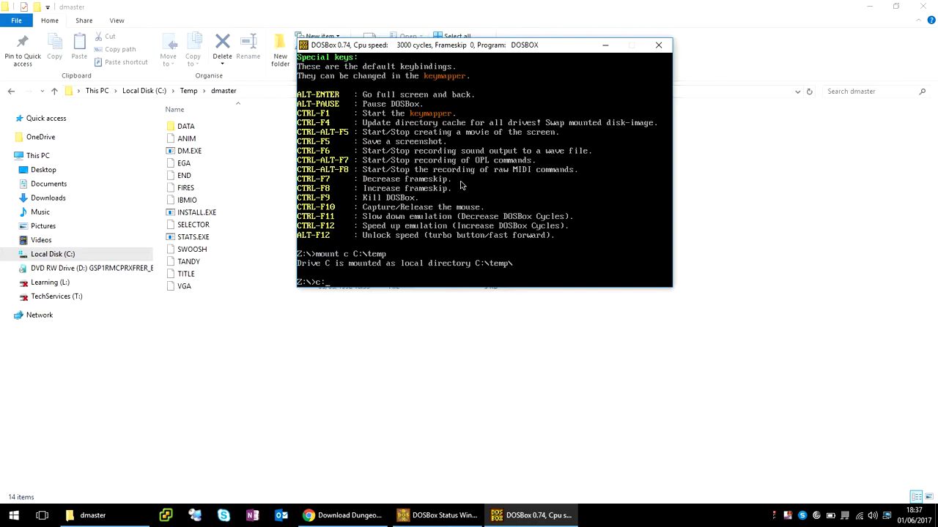
pyautogui.write('c:')
pyautogui.press('Return')
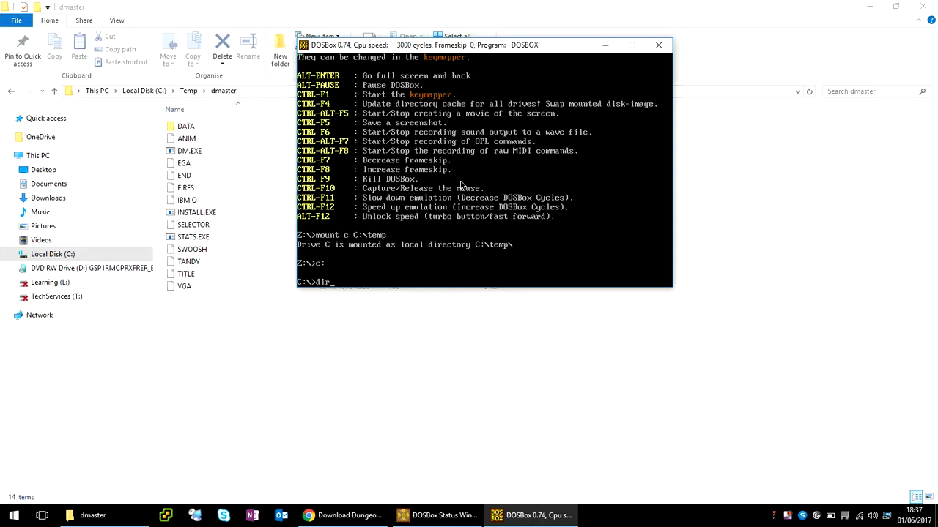
# Step: List the mounted drive's contents with dir and compare them with the Temp folder displayed beside the DOSBox window
pyautogui.write('dir')
pyautogui.press('Return')
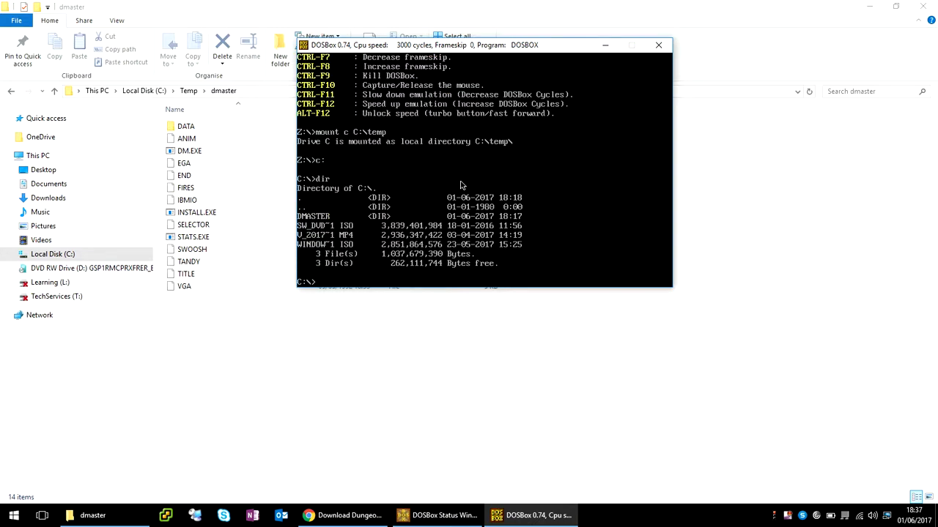
pyautogui.click(188, 90)
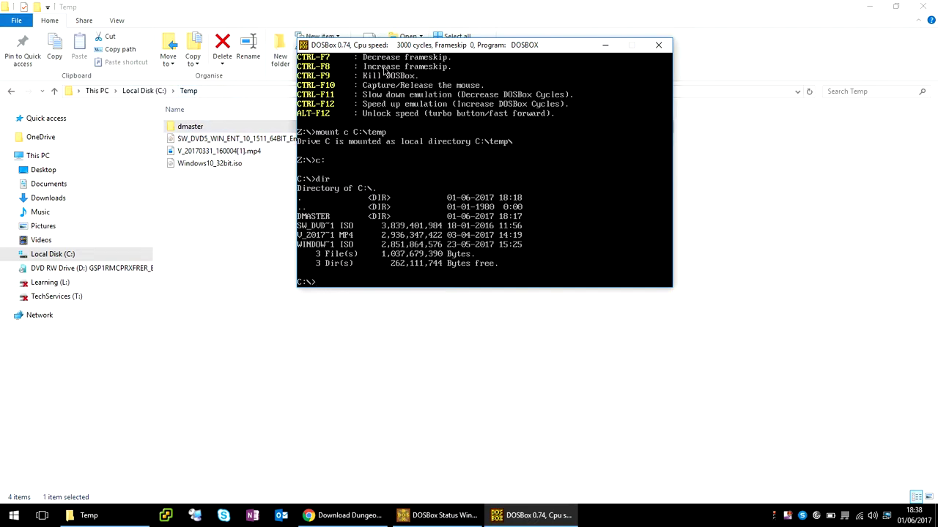
pyautogui.moveTo(402, 46); pyautogui.dragTo(502, 46)
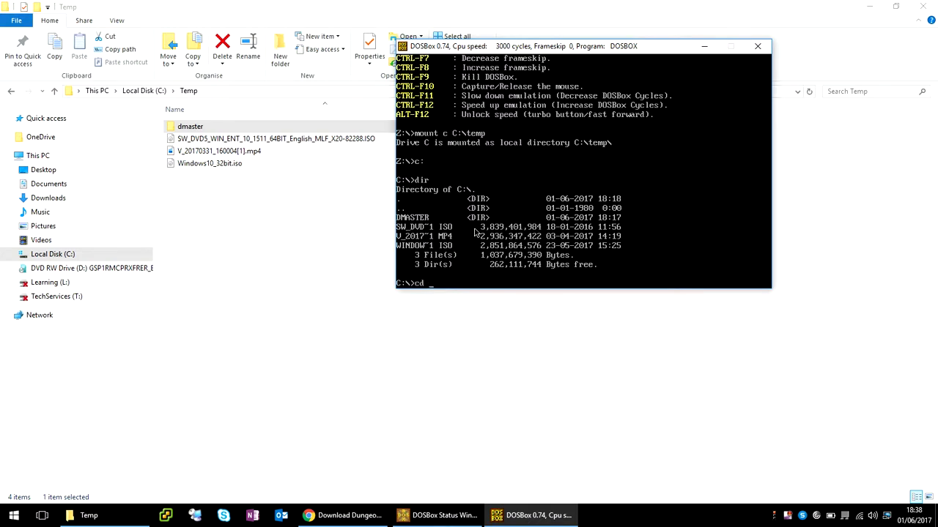
# Step: Change to the DMASTER directory in DOSBox and list its files with dir
pyautogui.press('Tab')
pyautogui.press('Return')
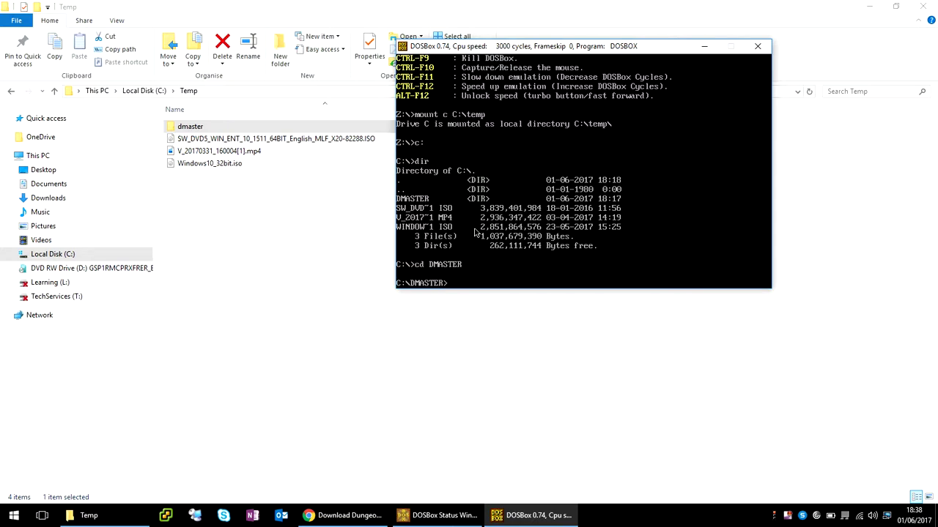
pyautogui.press('Return')
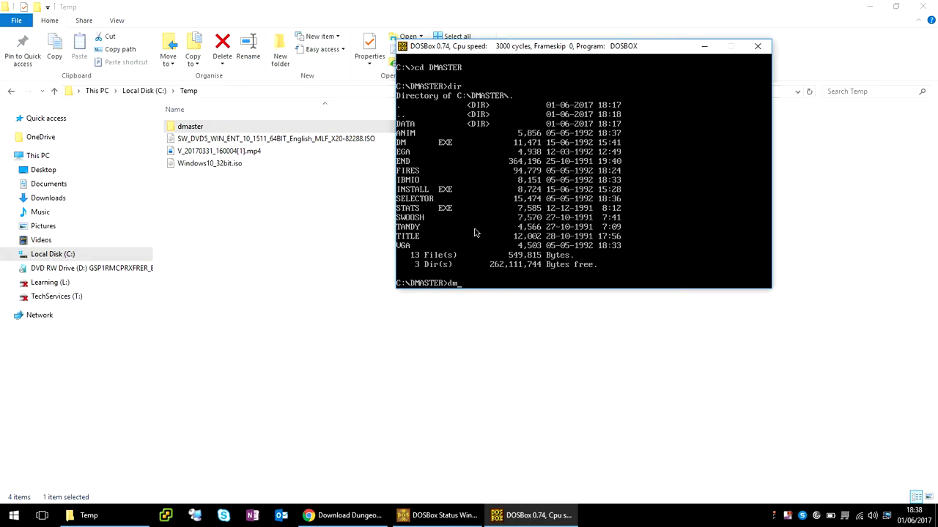
# Step: Run dm with VGA Graphics (1), Sound Blaster (6) and Mouse (1) options, and enter the dungeon
pyautogui.press('Return')
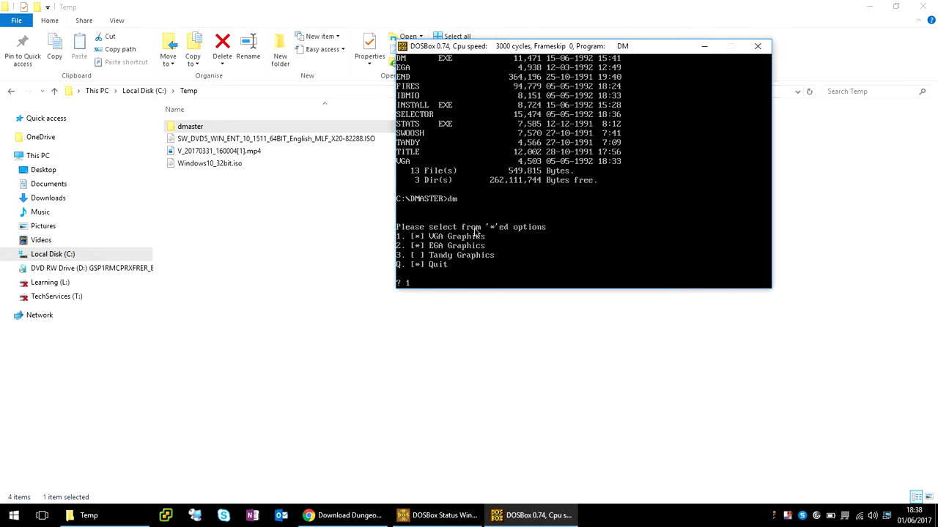
pyautogui.press('Return')
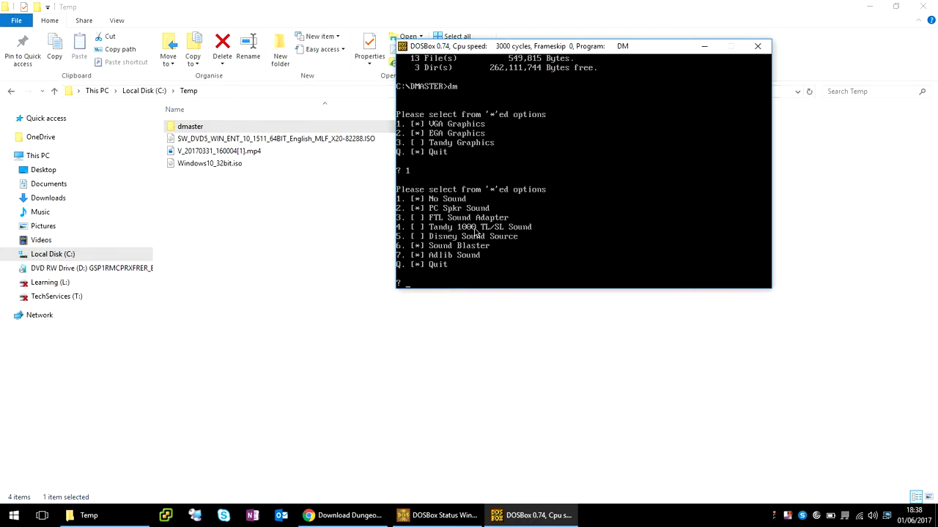
pyautogui.write('6')
pyautogui.press('Return')
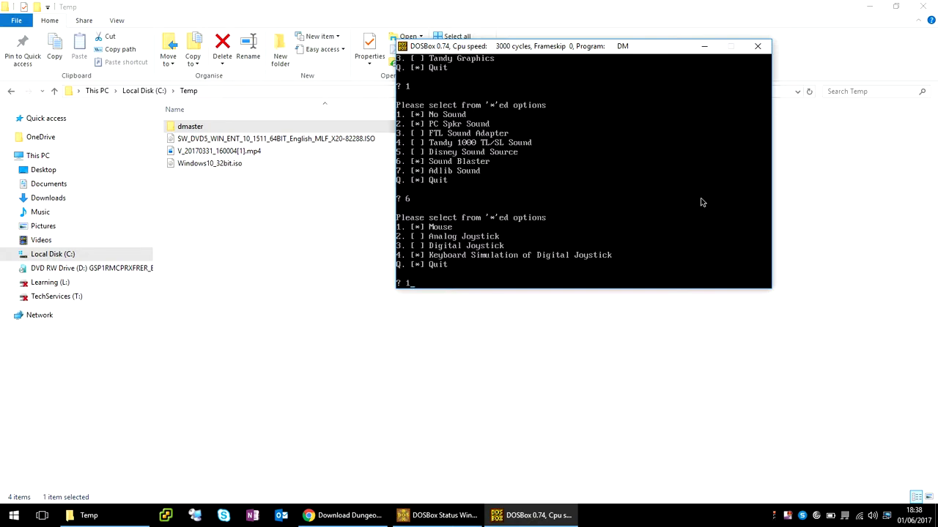
pyautogui.press('Return')
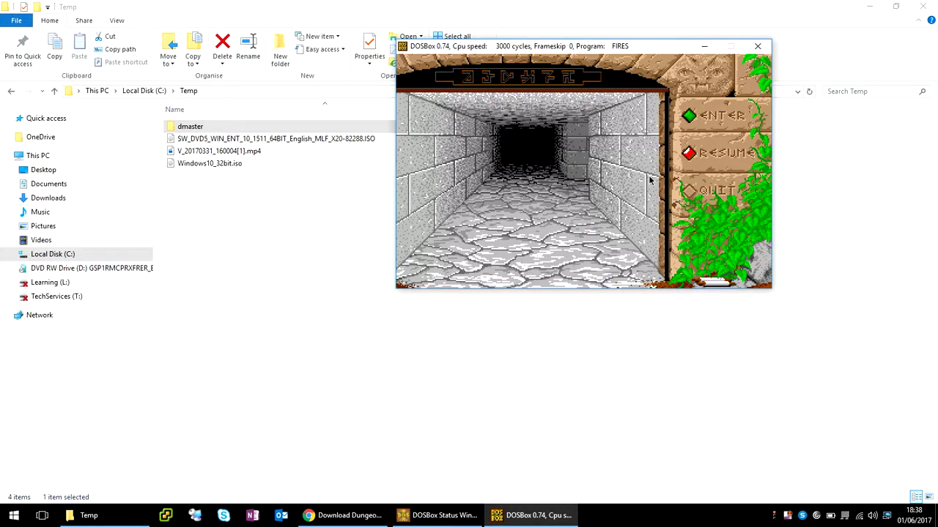
pyautogui.click(692, 123)
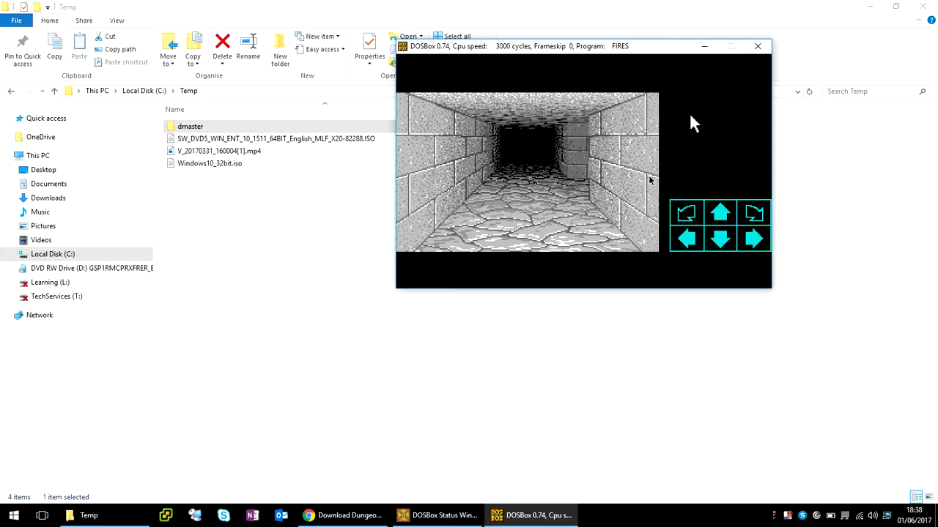